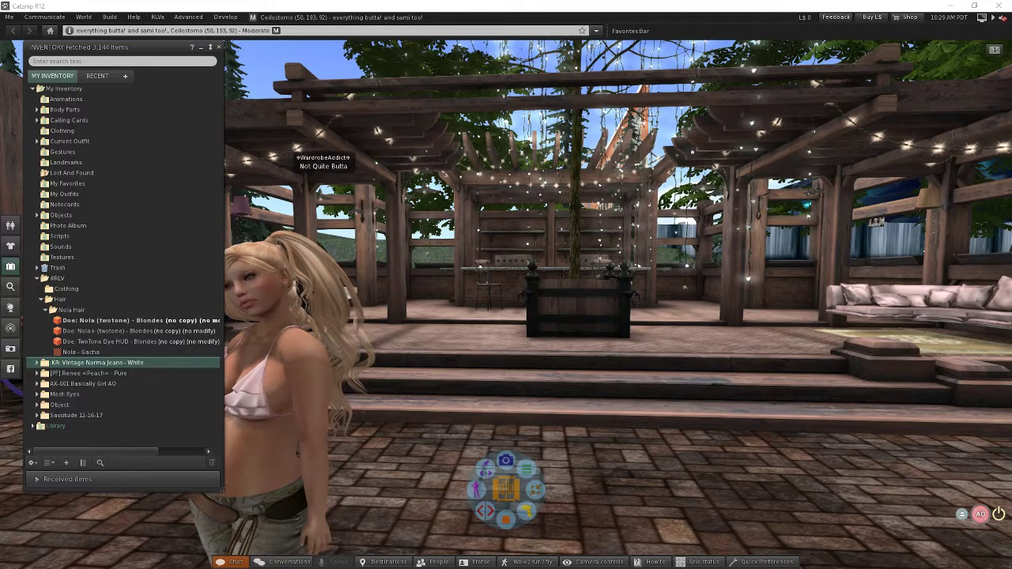
key(shift+Left)
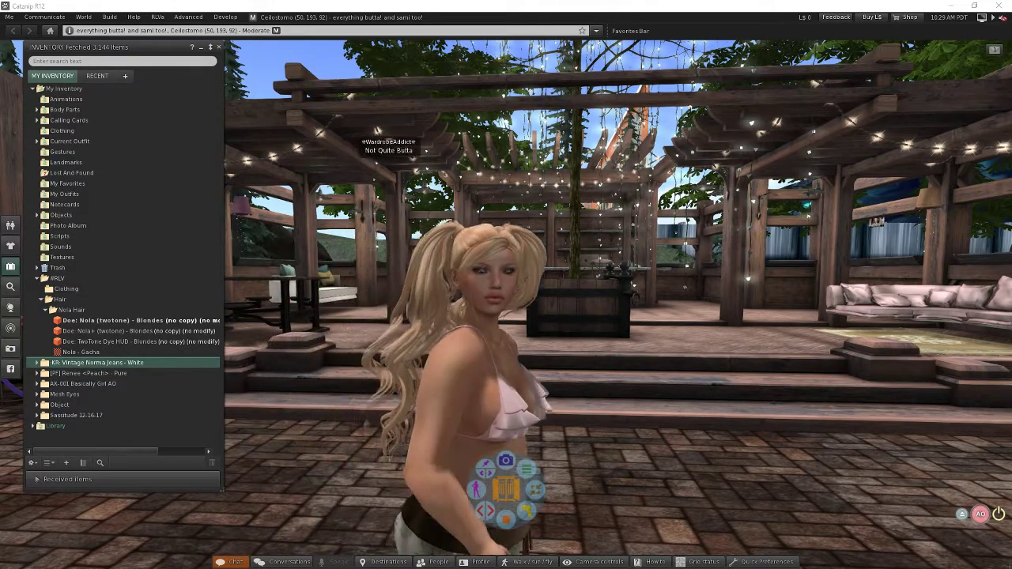
key(shift+Left)
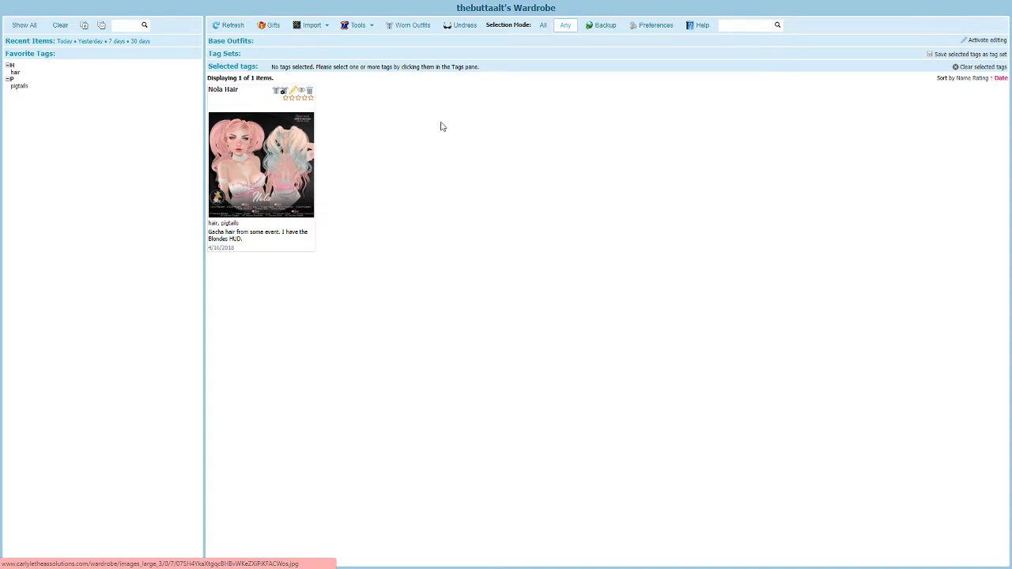
Step: In the Wardrobe web page's preferences, enable the Take off item action and save the settings
click(645, 28)
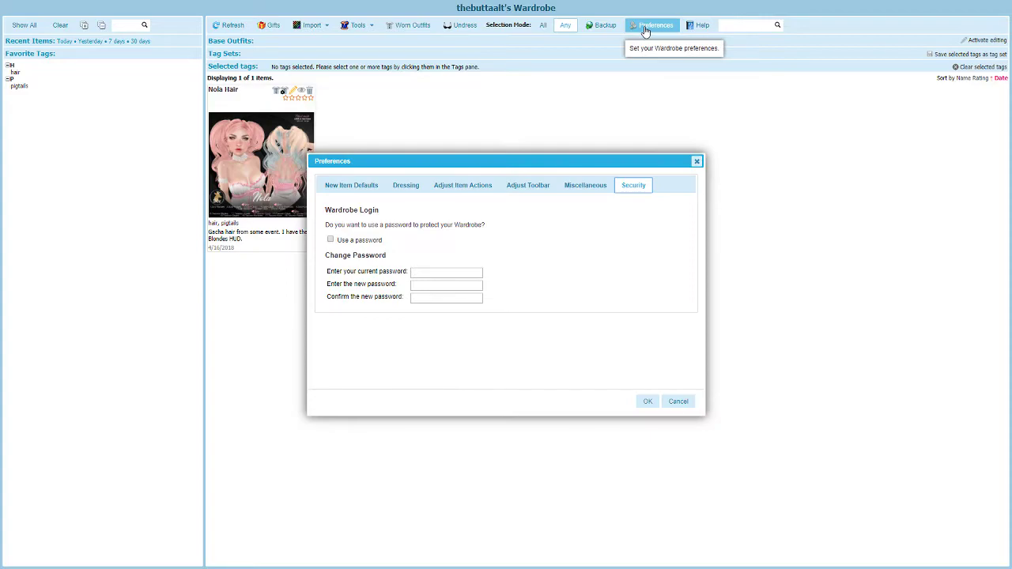
click(567, 189)
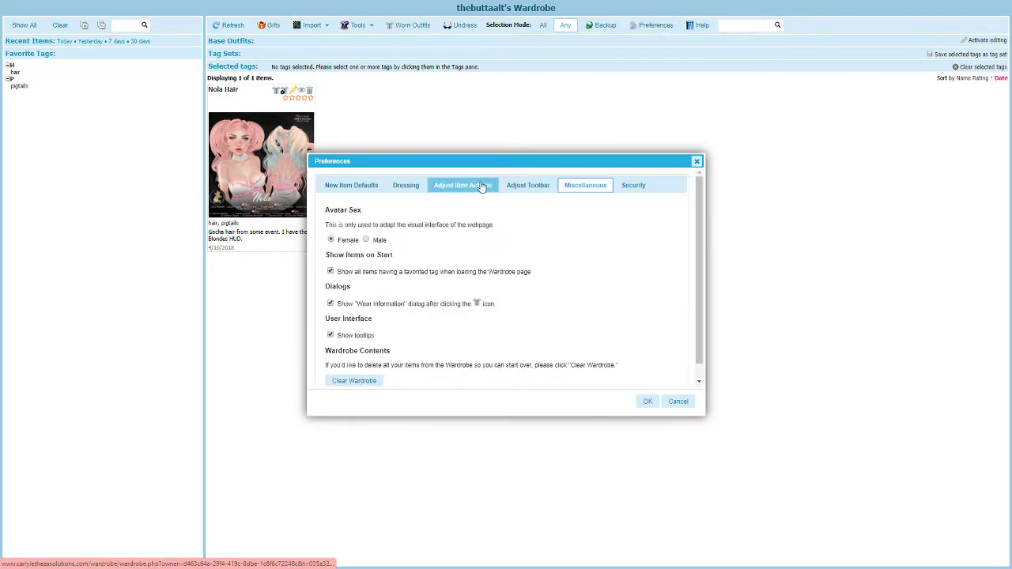
click(462, 187)
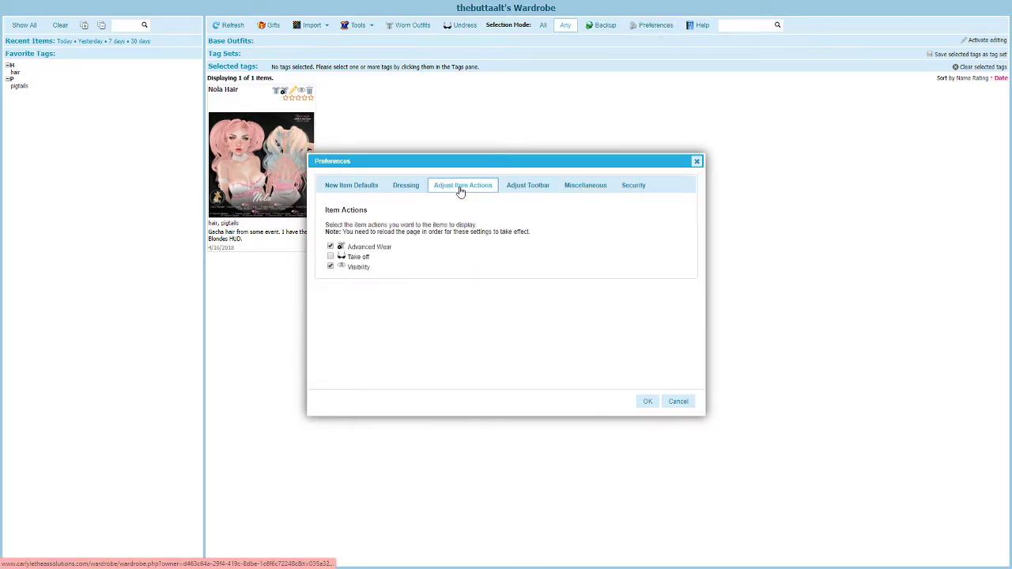
click(331, 257)
click(647, 402)
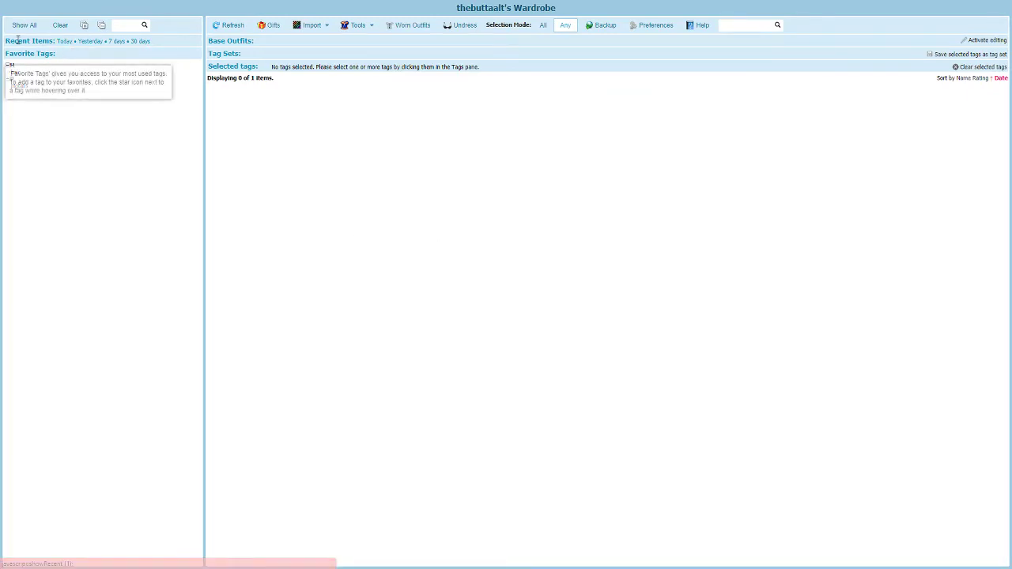
Step: Show the items added today and take off the Nola Hair outfit
click(63, 41)
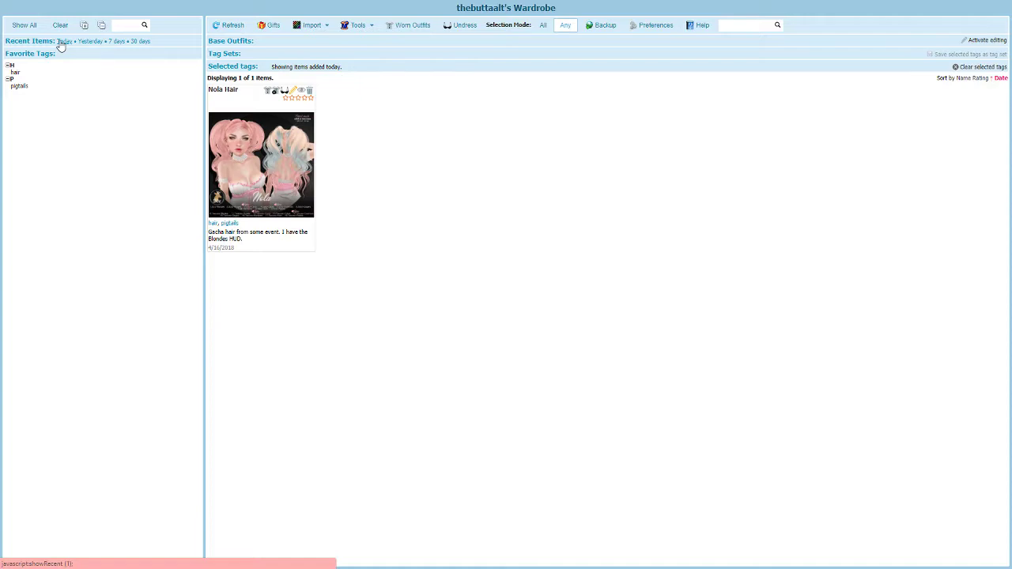
click(284, 92)
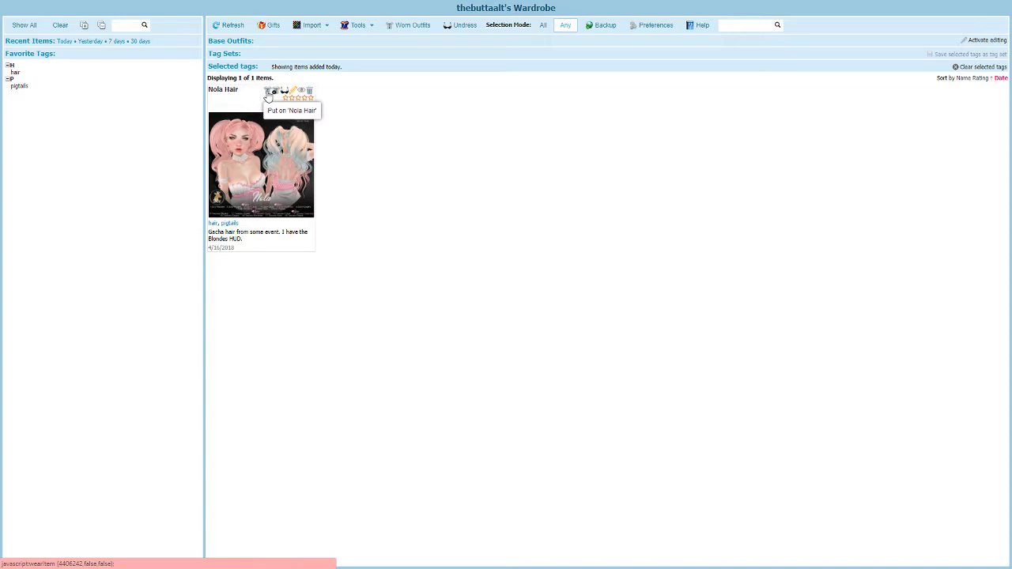
Step: Put on the Nola Hair outfit and stop the wear information dialog from being shown again
click(269, 94)
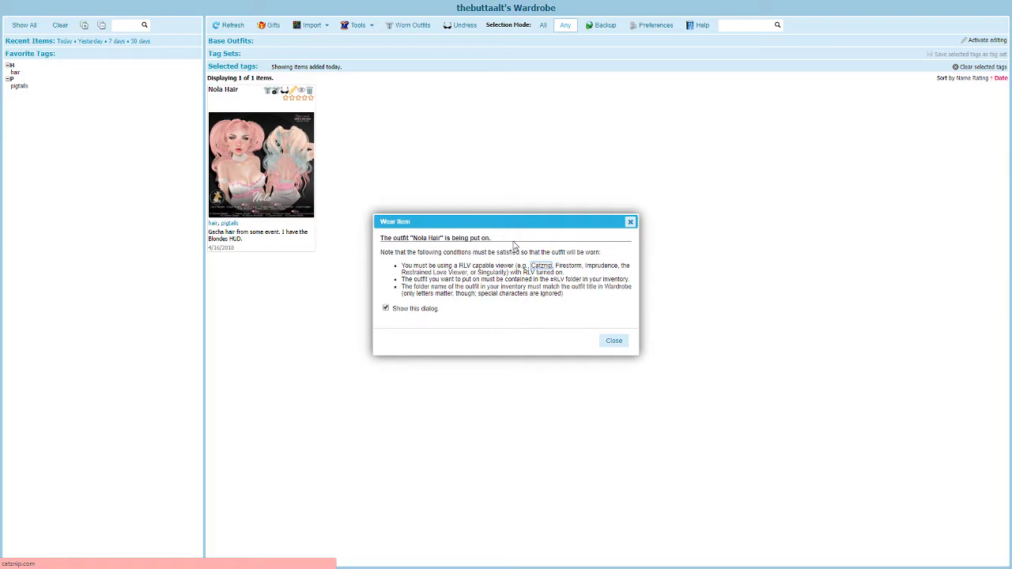
click(386, 309)
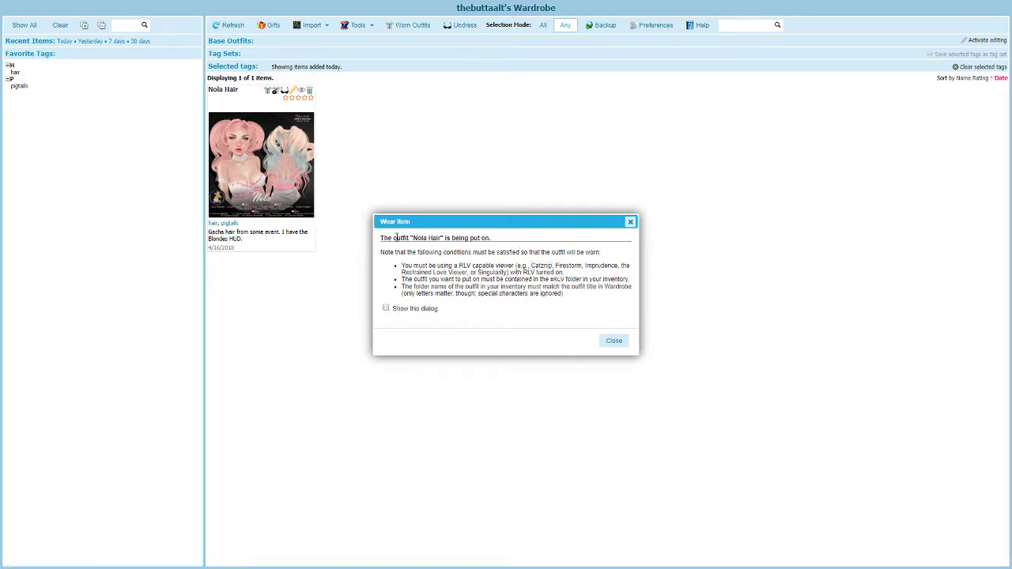
click(625, 346)
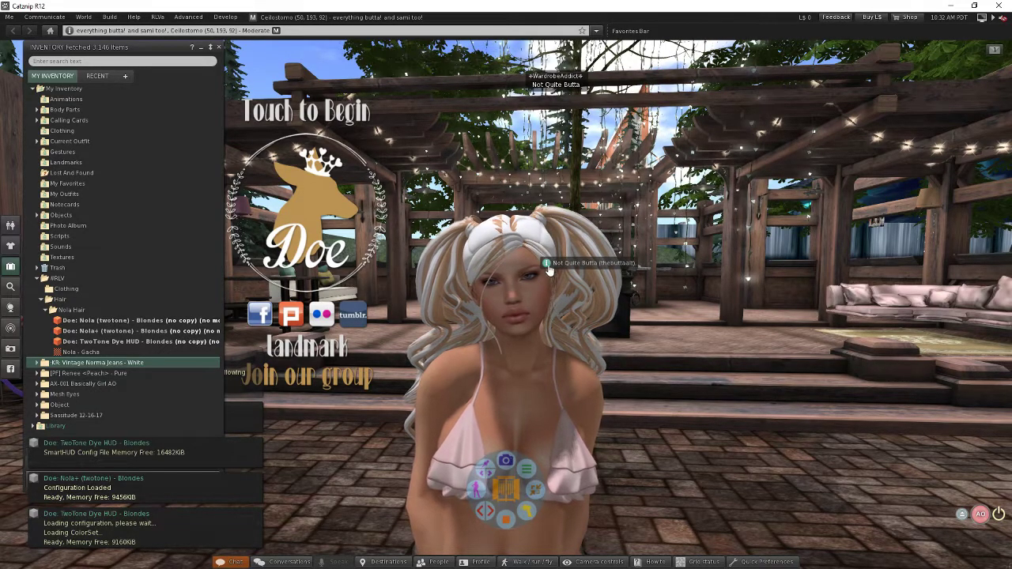
Step: In the Catznip viewer, dismiss the notifications from the Doe hair and its TwoTone Dye HUD
click(262, 438)
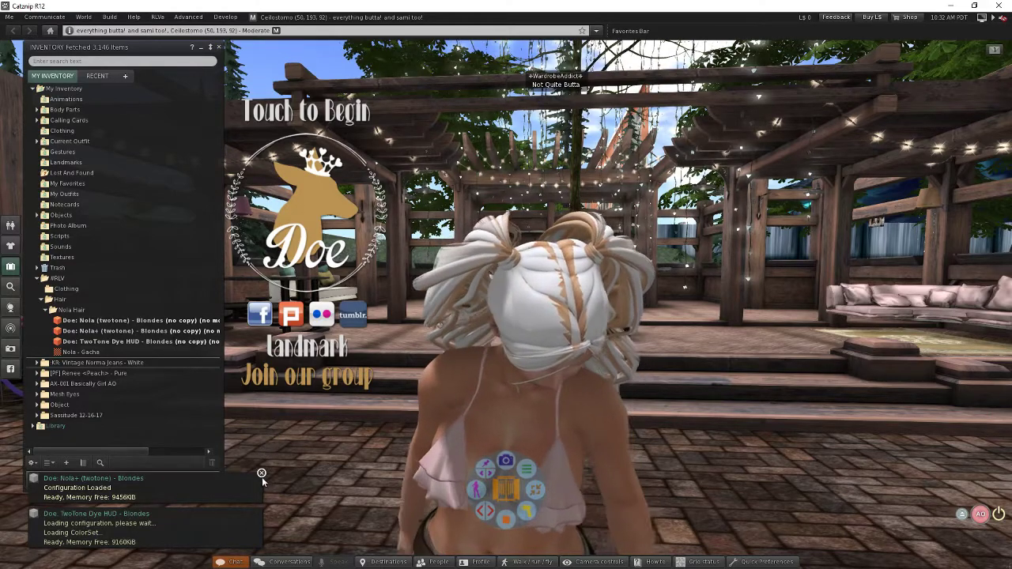
click(262, 474)
click(262, 510)
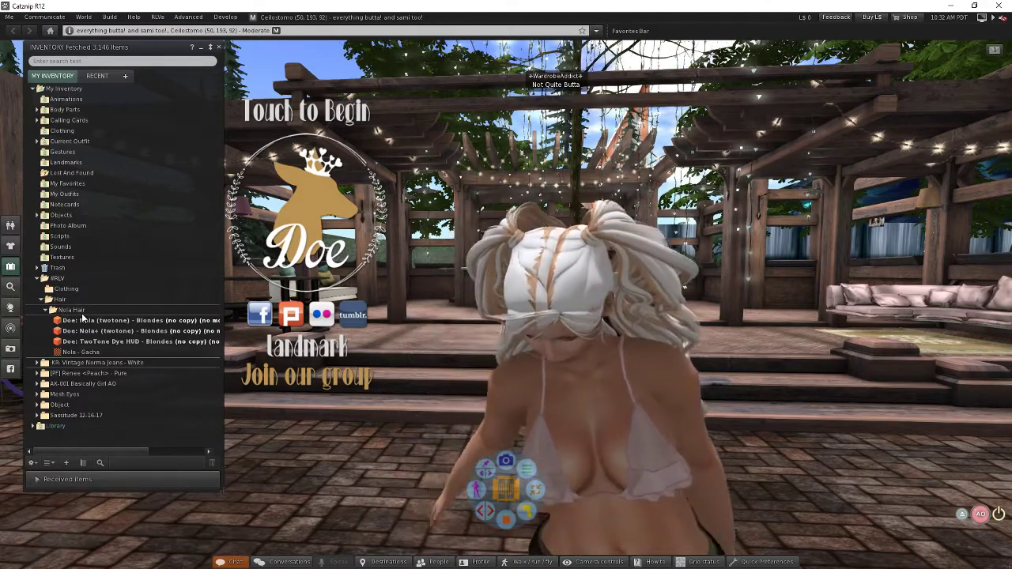
Step: Examine the Nola and Nola+ twotone hair items in the Nola Hair inventory folder
click(79, 321)
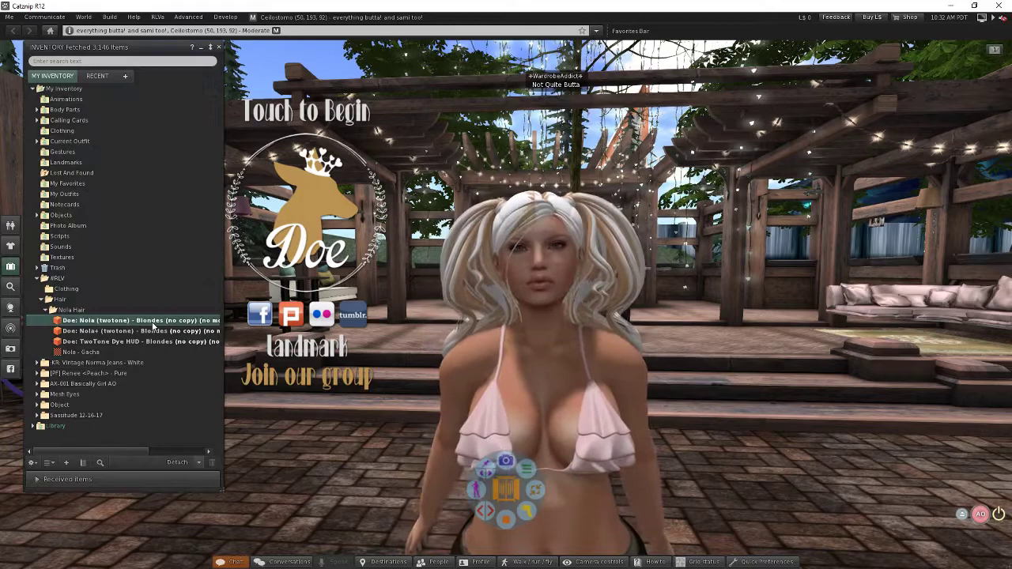
click(99, 331)
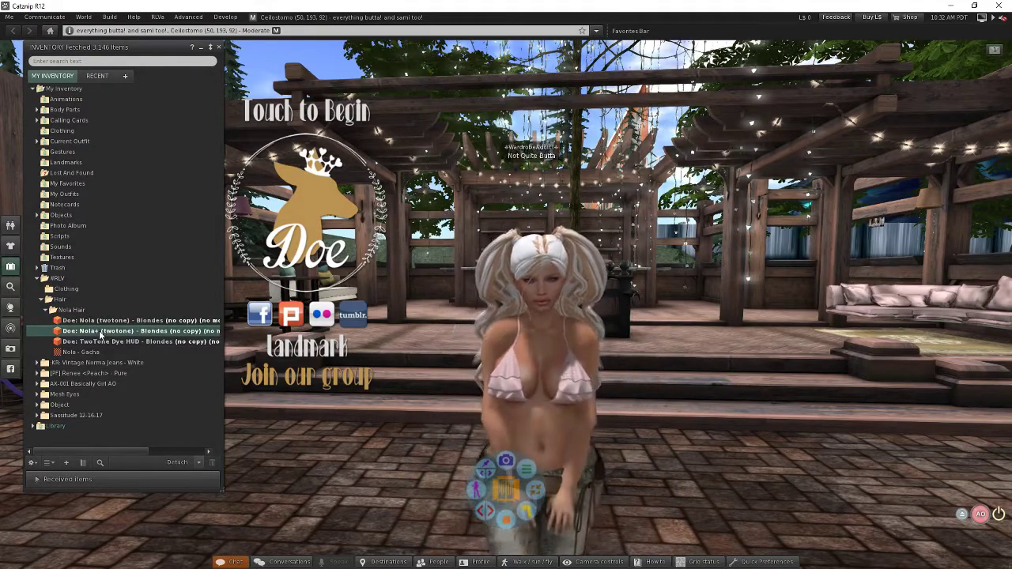
key(Escape)
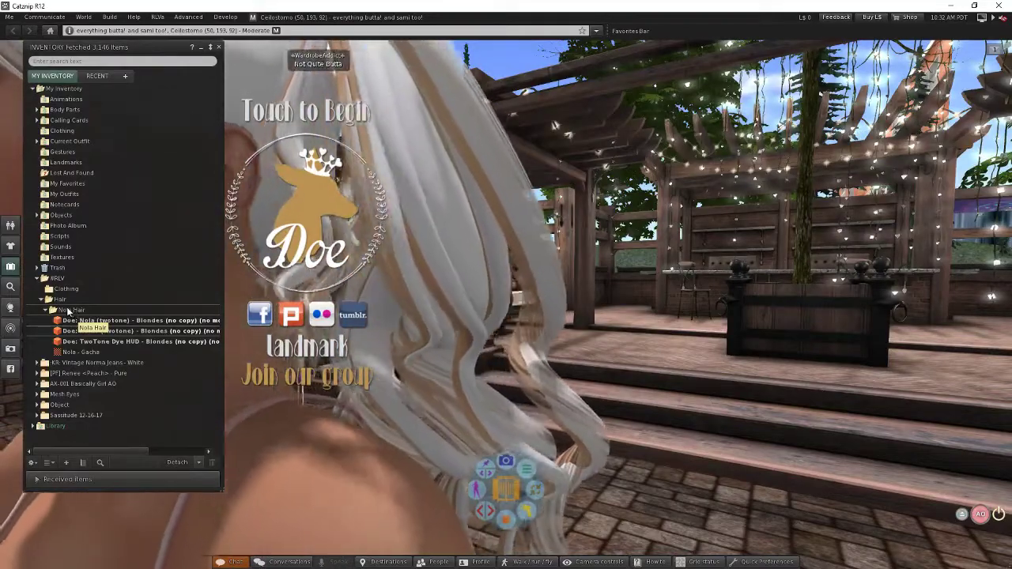
Step: Create a subfolder named HUD inside Nola Hair and move the Doe: TwoTone Dye HUD - Blondes into it
right_click(69, 313)
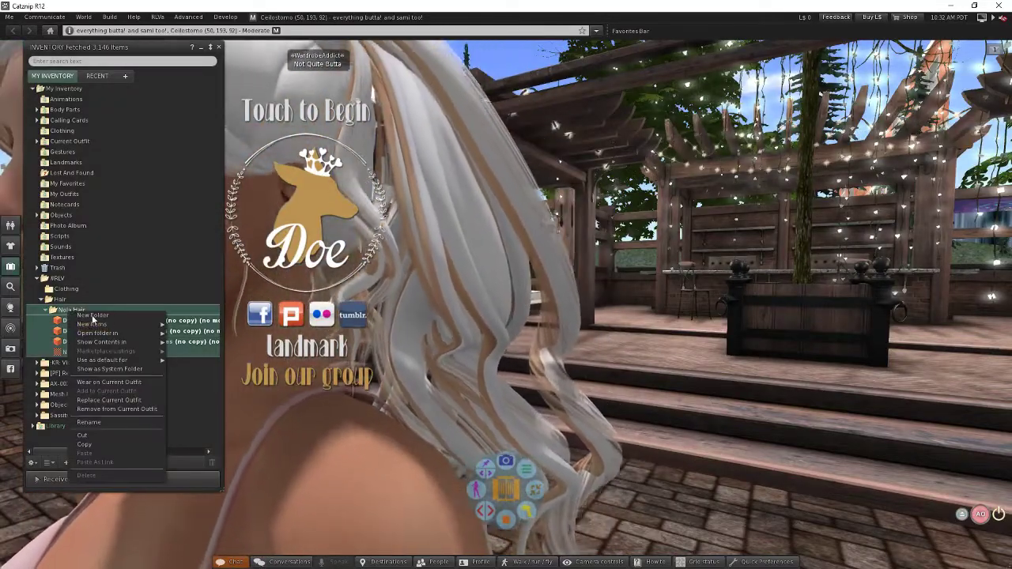
click(92, 315)
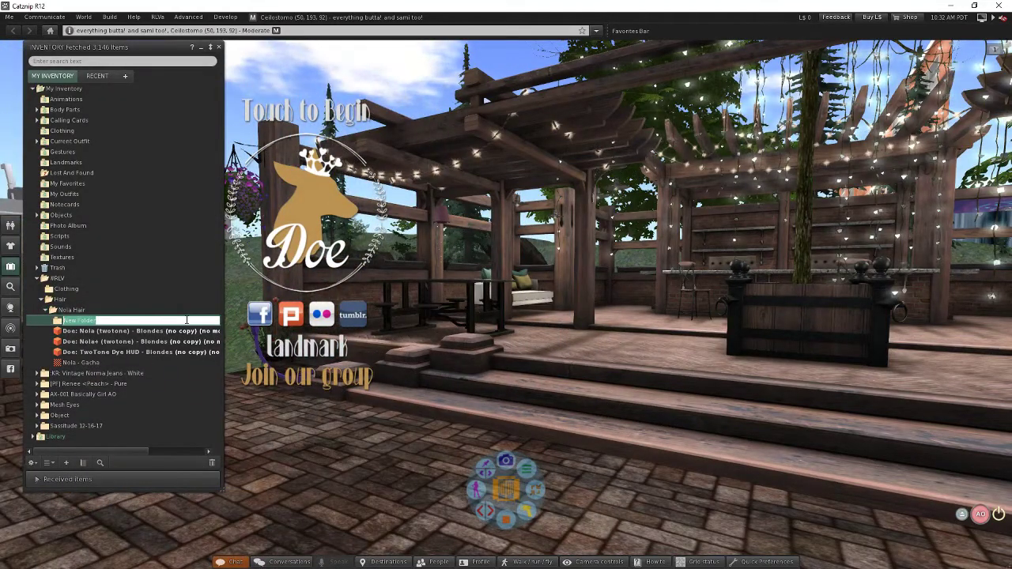
text(HUD)
key(Return)
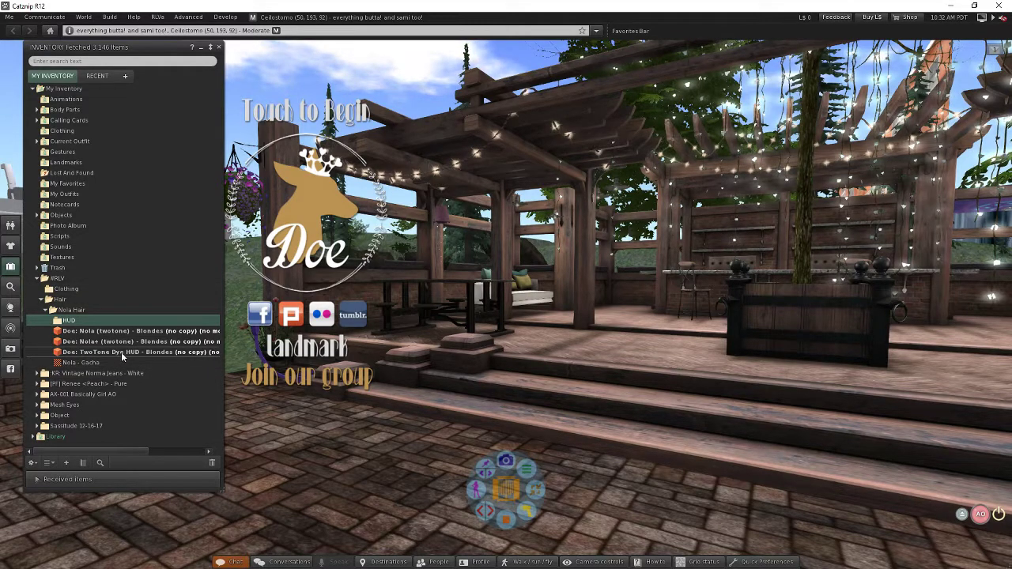
drag(121, 352, 69, 320)
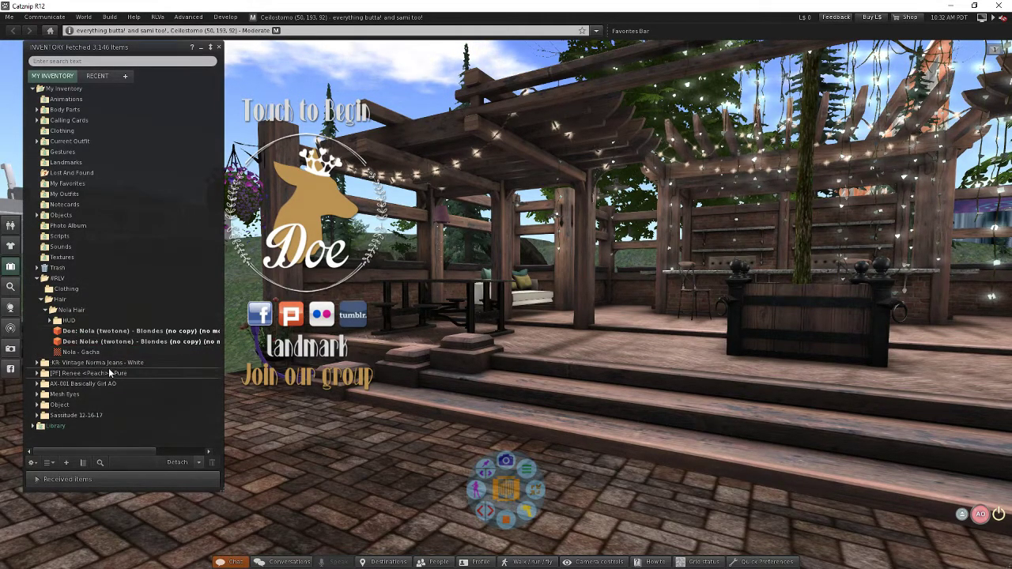
Step: Create a subfolder named Hair inside Nola Hair and move Doe: Nola (twotone) - Blondes into it
right_click(81, 311)
click(110, 313)
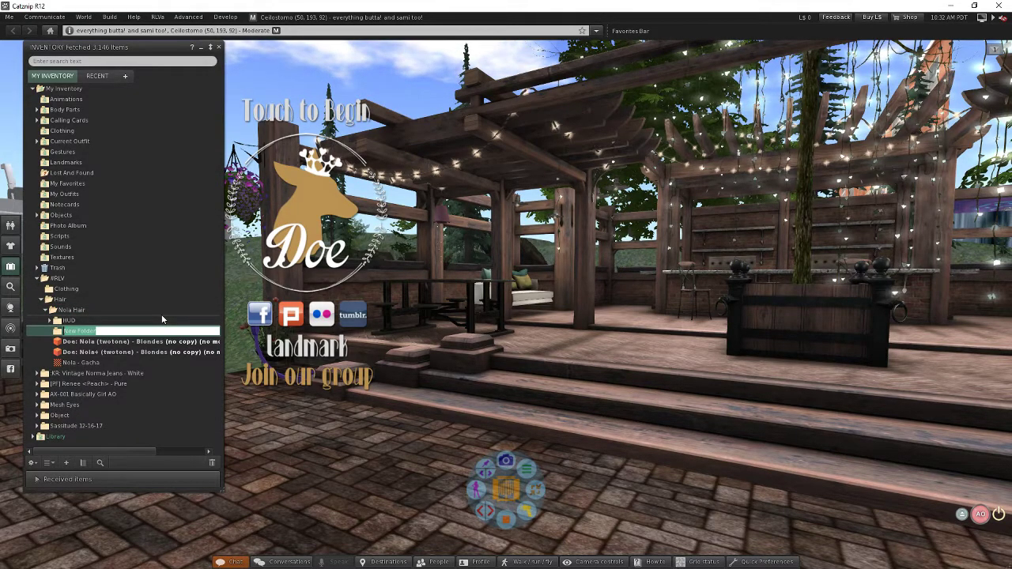
text(Hair)
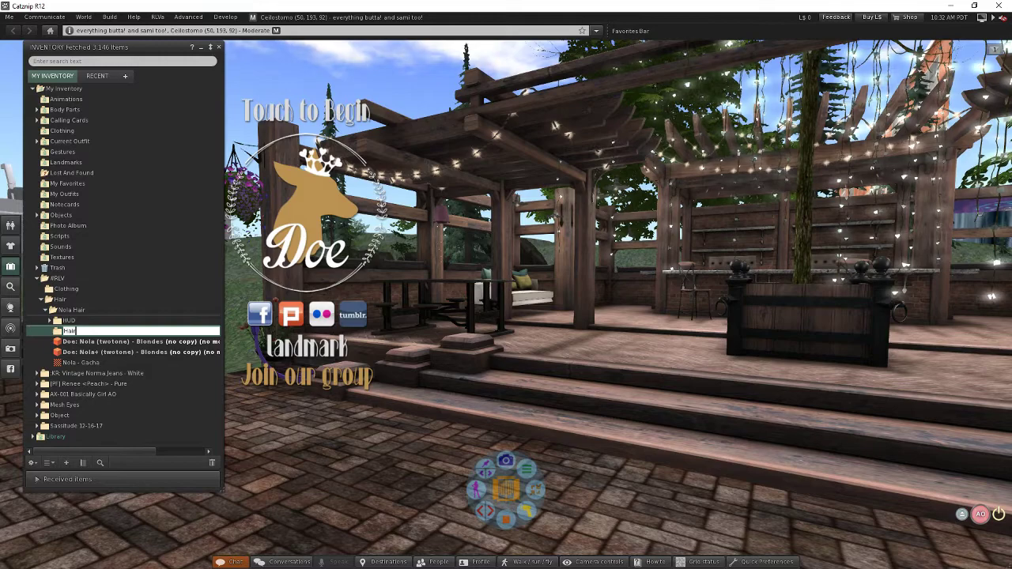
key(Return)
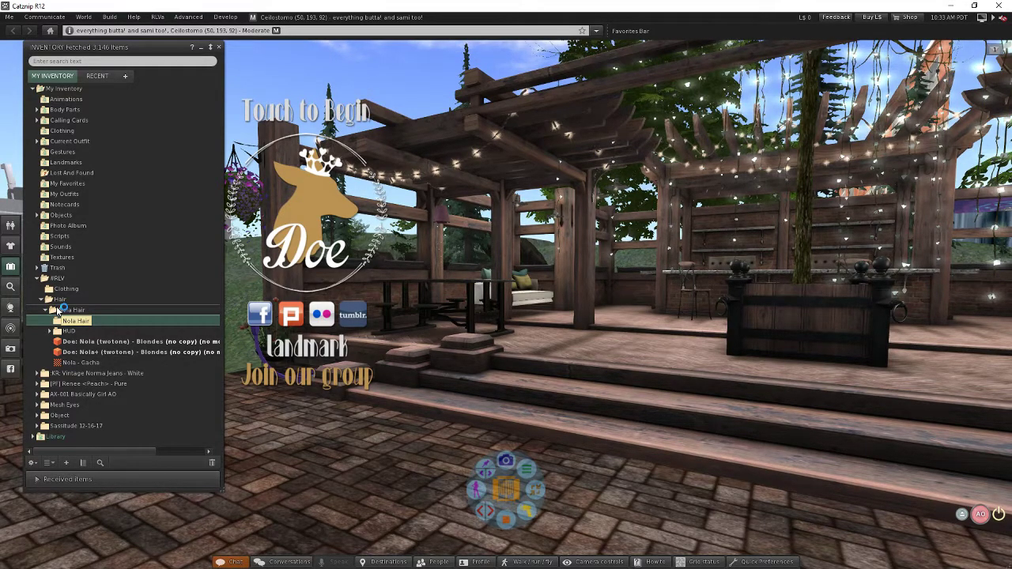
double_click(109, 340)
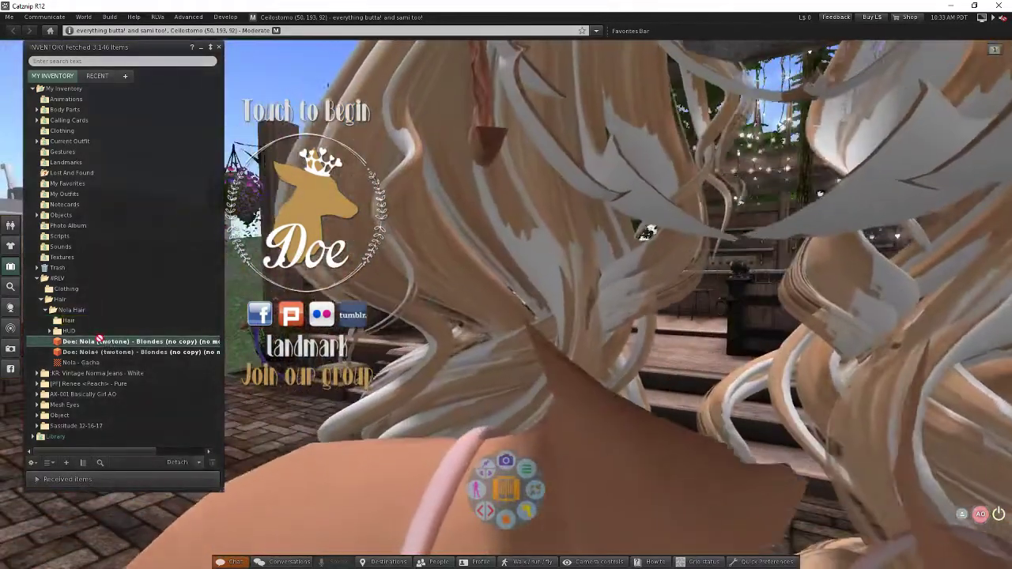
drag(99, 340, 71, 321)
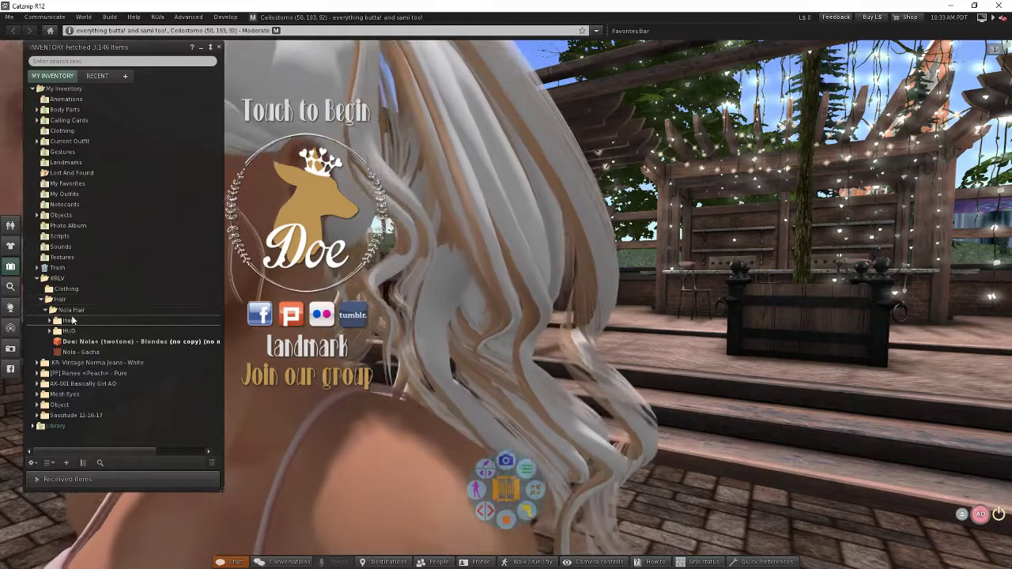
Step: Create a subfolder named Hair Plus Size inside Nola Hair, move Doe: Nola+ (twotone) - Blondes into it, and expand the folder
right_click(71, 319)
click(117, 316)
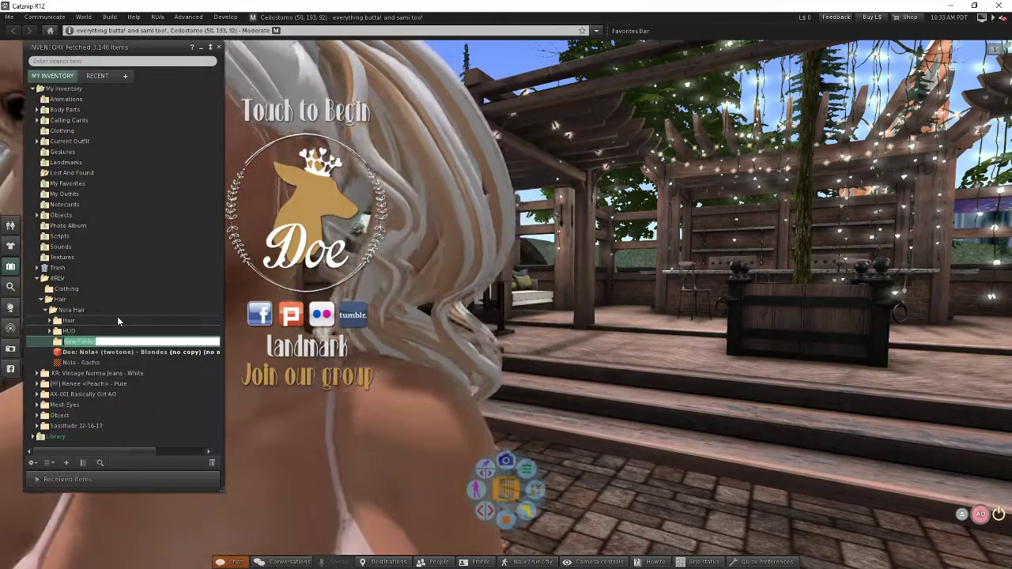
text(Hair Plus Siz)
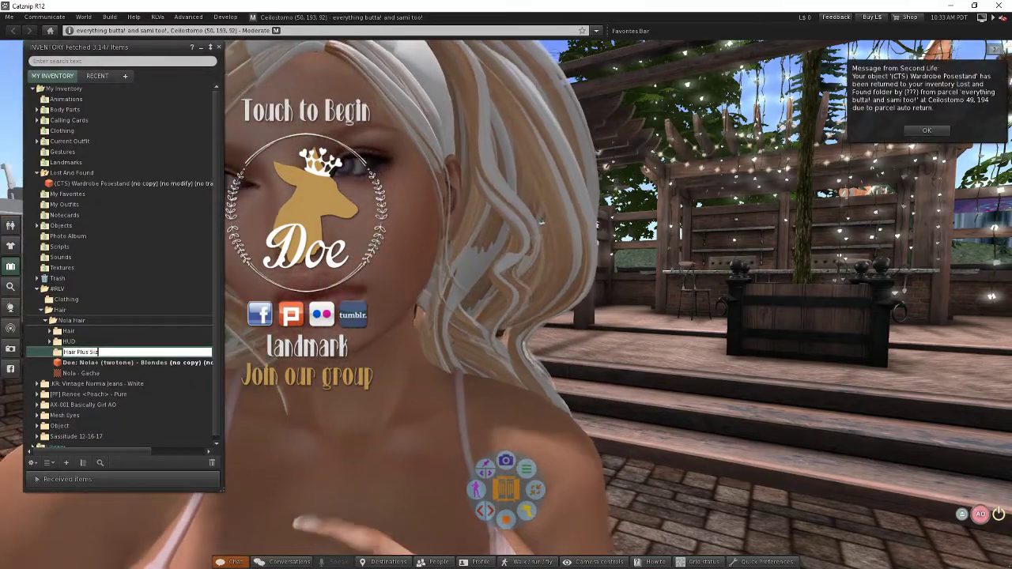
text(e)
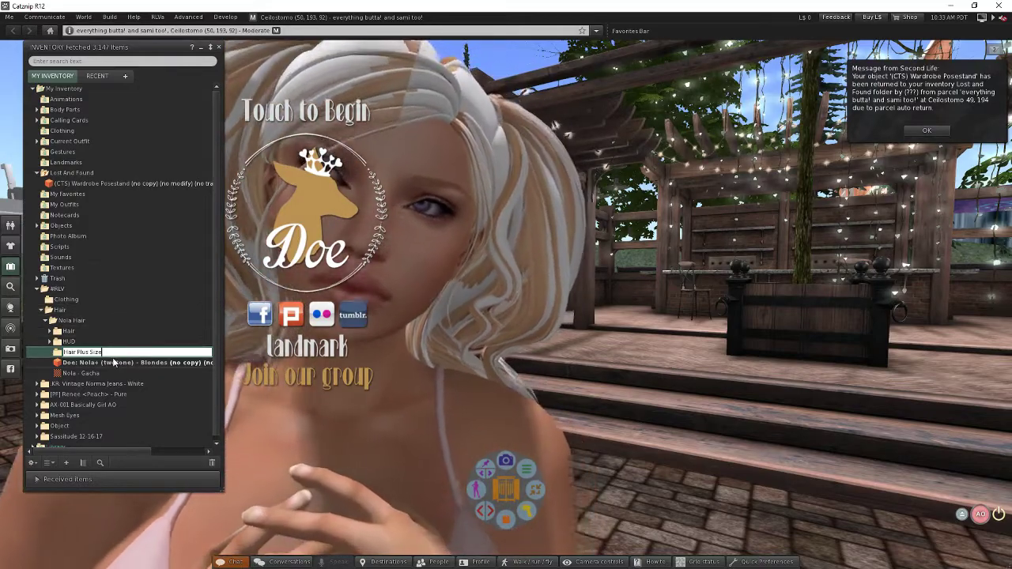
key(Return)
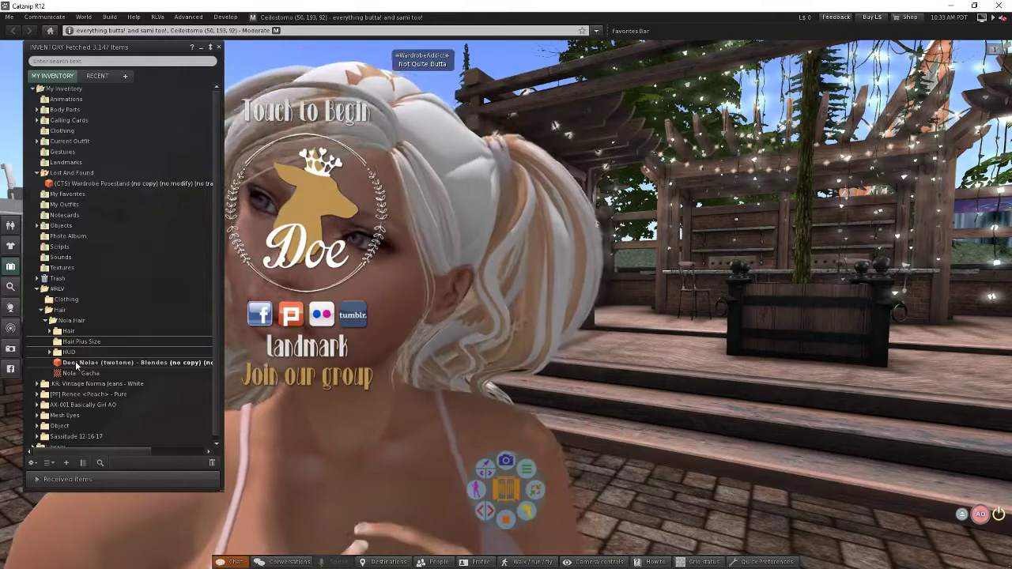
drag(76, 361, 80, 332)
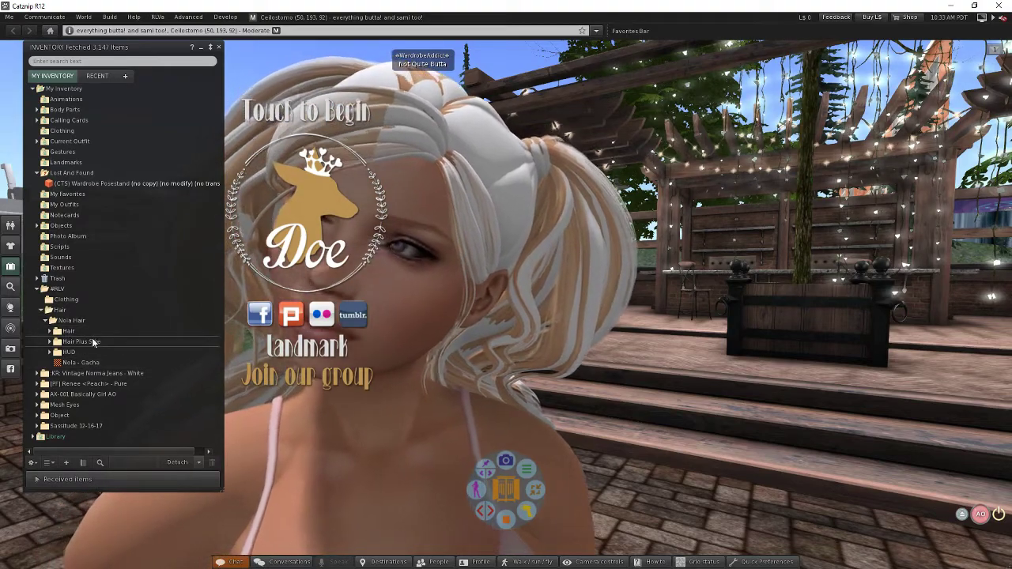
double_click(89, 341)
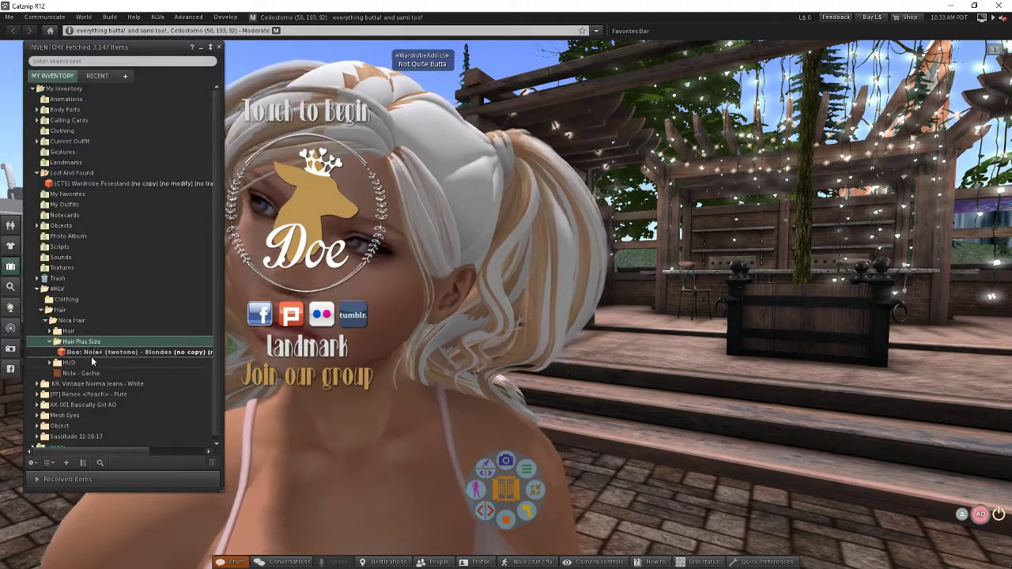
mouse_move(89, 351)
mouse_down()
mouse_move(79, 371)
mouse_move(69, 332)
mouse_move(73, 354)
mouse_up()
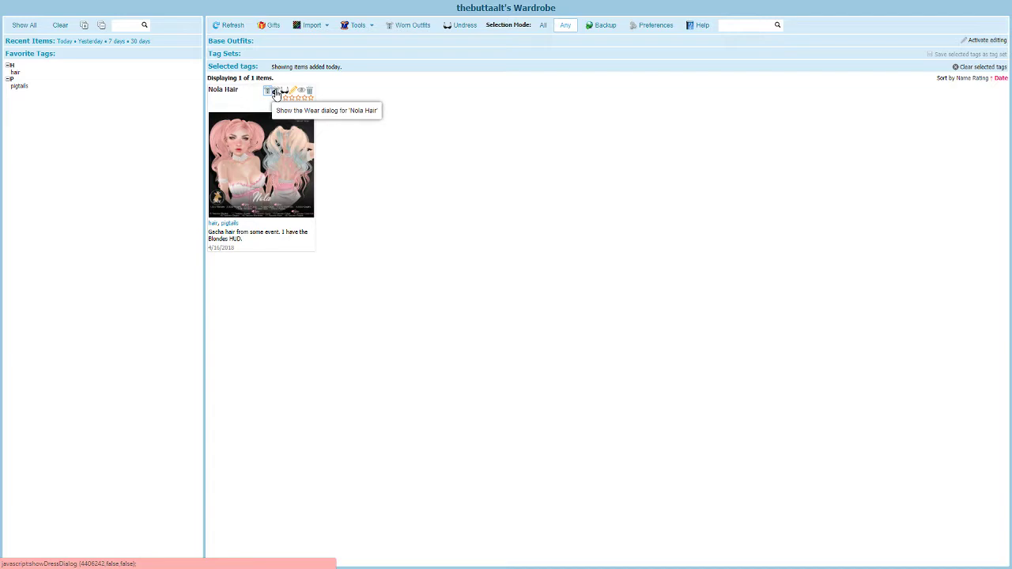
Step: Back in the Wardrobe page, view the subfolder choices in Nola Hair's Wear dialog, close it, and take off Nola Hair
click(275, 93)
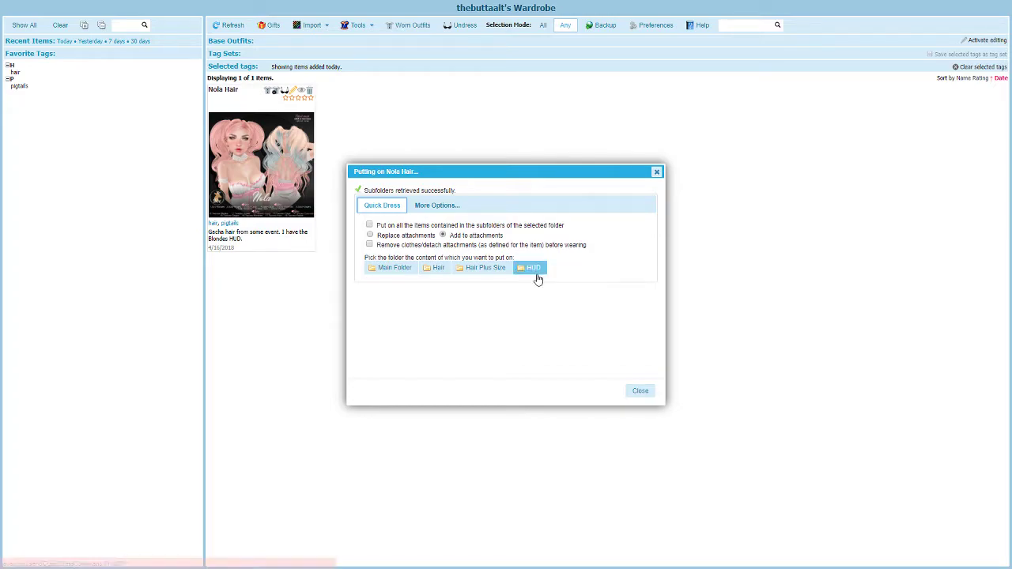
click(641, 393)
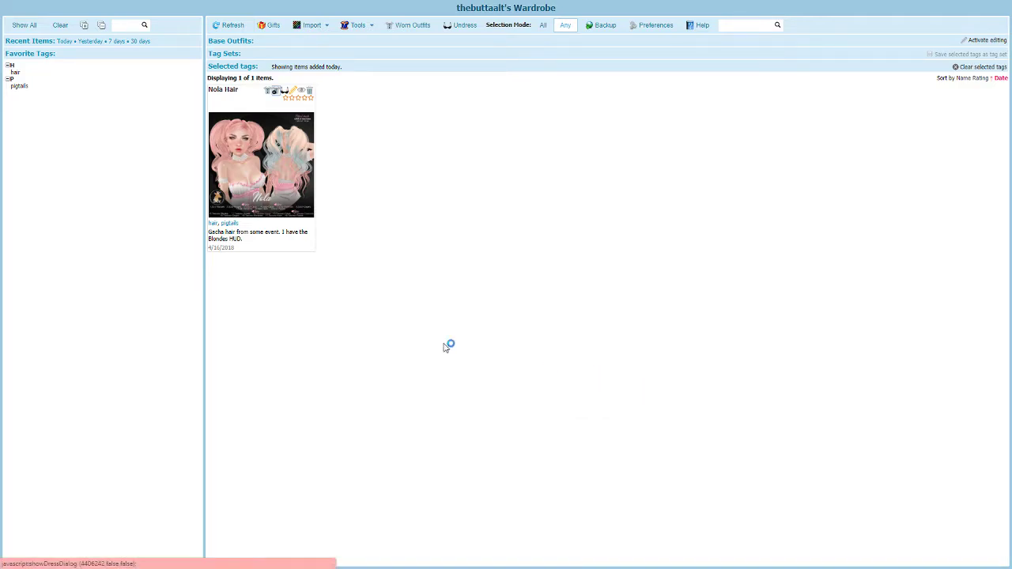
click(286, 93)
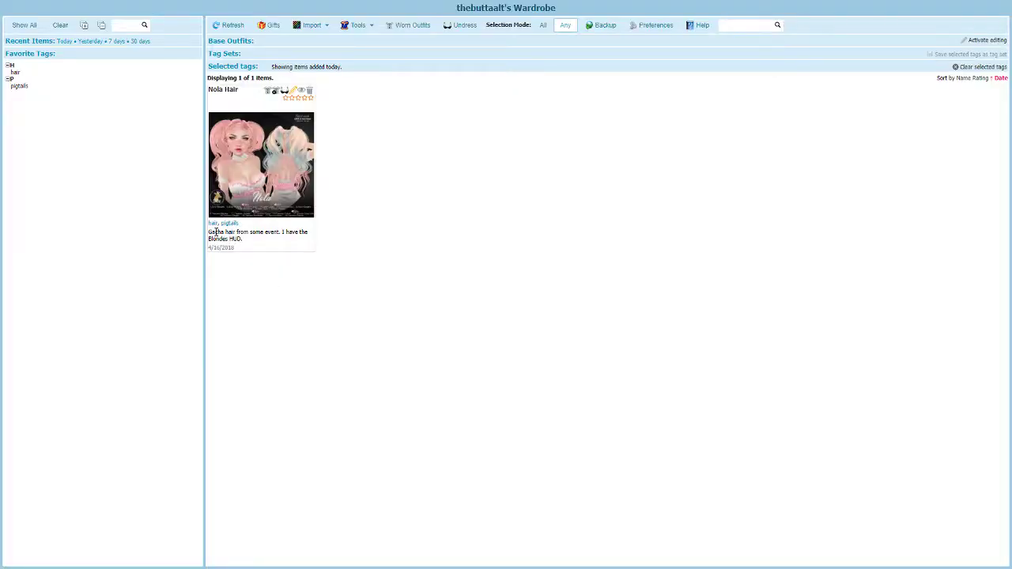
Step: Put on Nola Hair's Hair and HUD subfolders through the Wear dialog, minimizing the inventory window in Catznip in between, and close the dialog
click(276, 95)
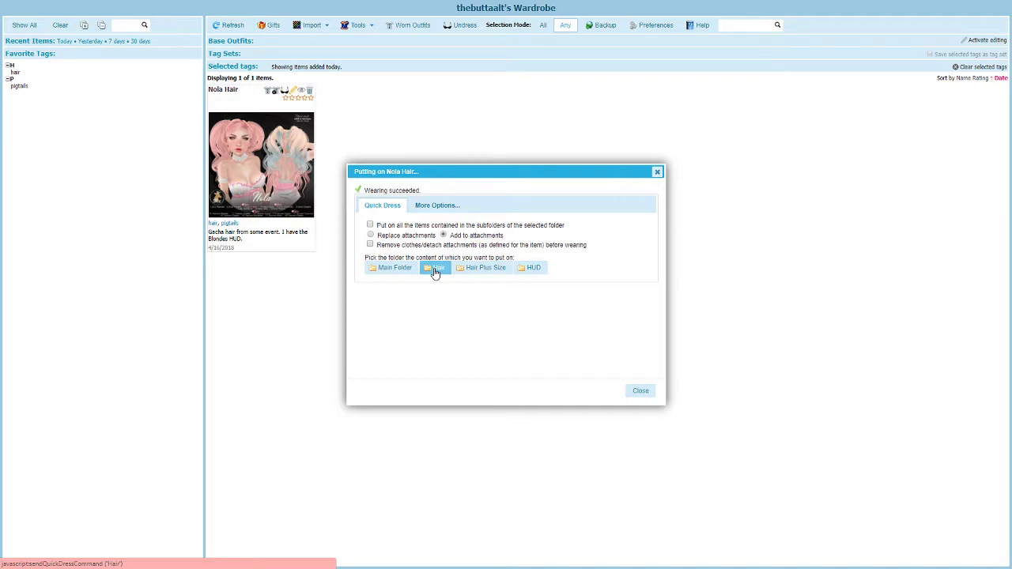
key(alt+Tab)
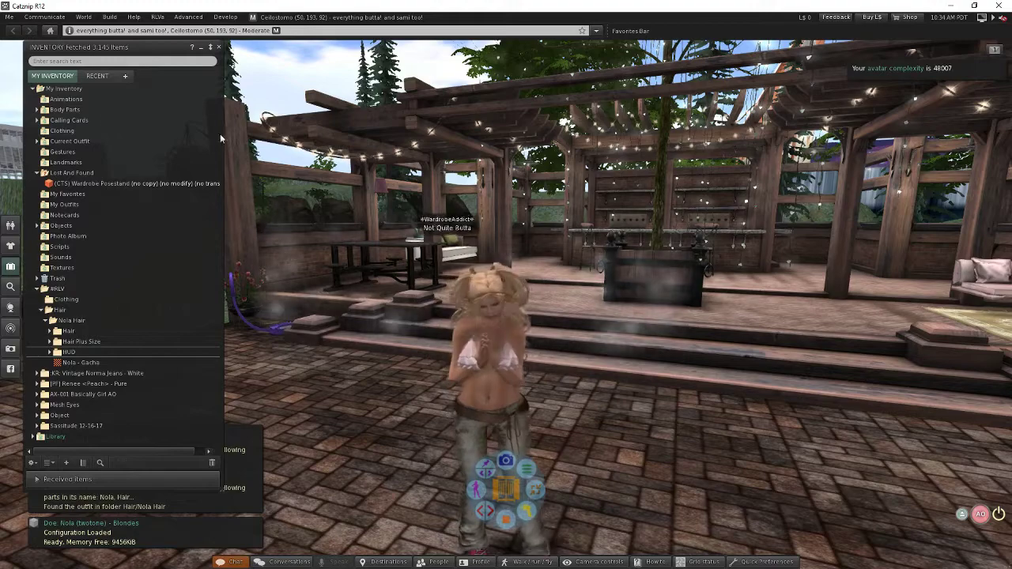
click(200, 47)
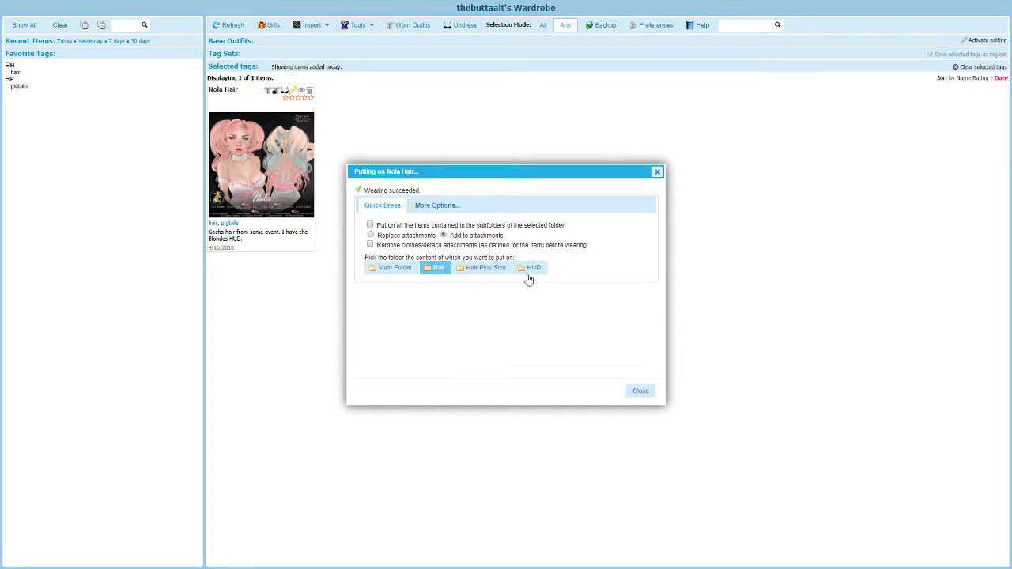
click(640, 390)
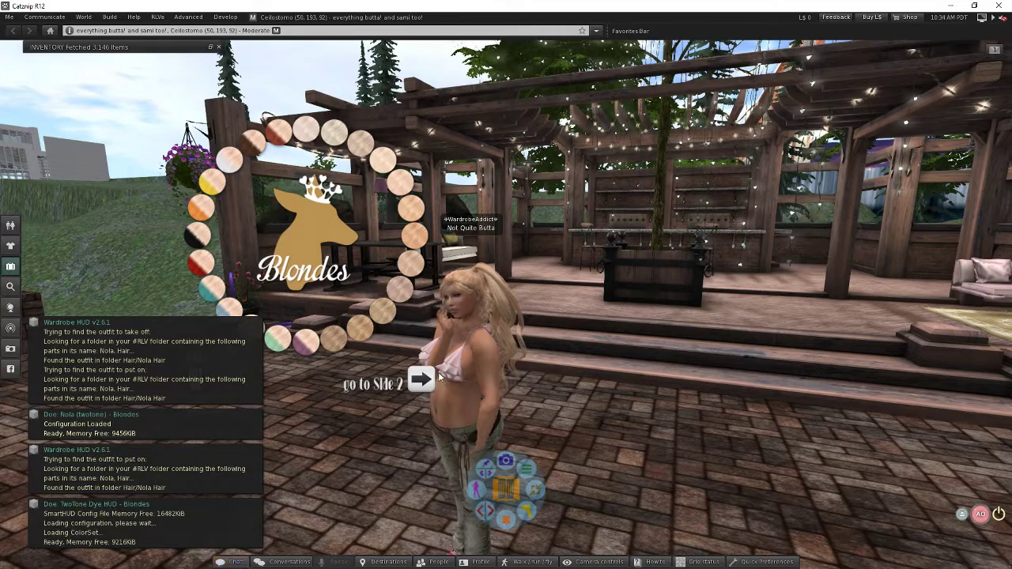
Step: Go to side 2 of the Blondes dye HUD and turn the avatar both ways to examine the hair from several angles
key(Right)
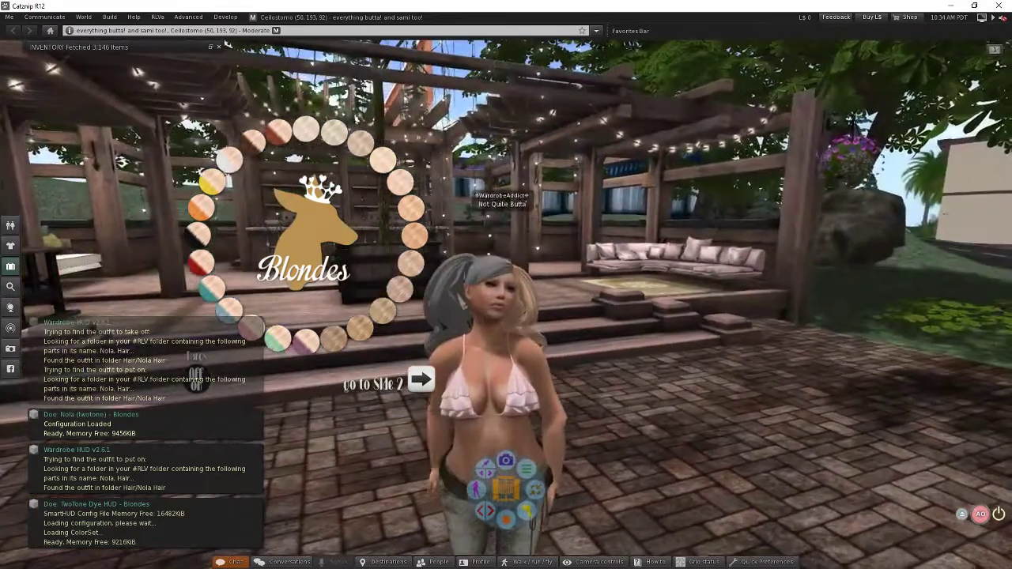
click(420, 383)
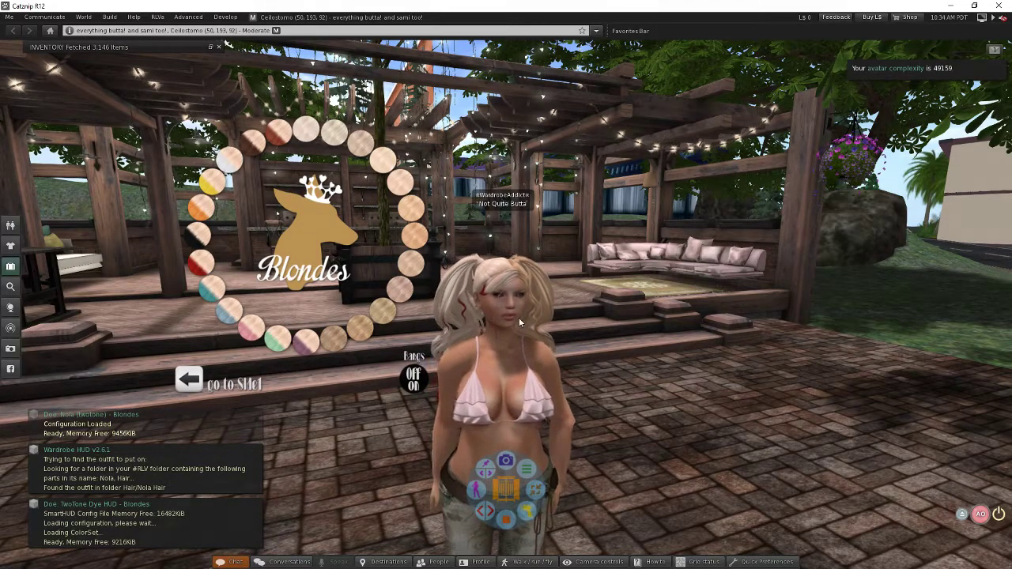
key(Left)
key(Right)
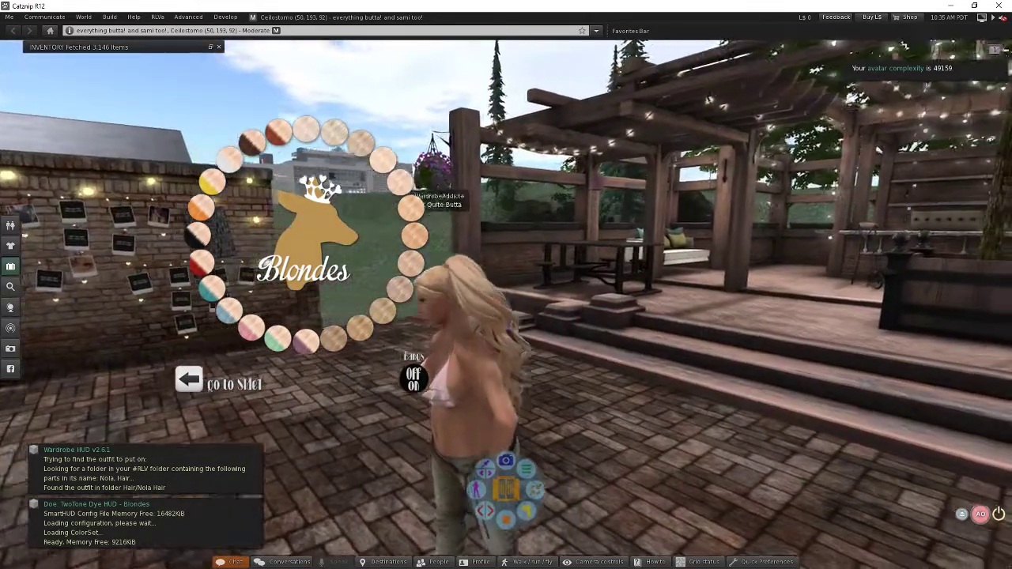
key(Right)
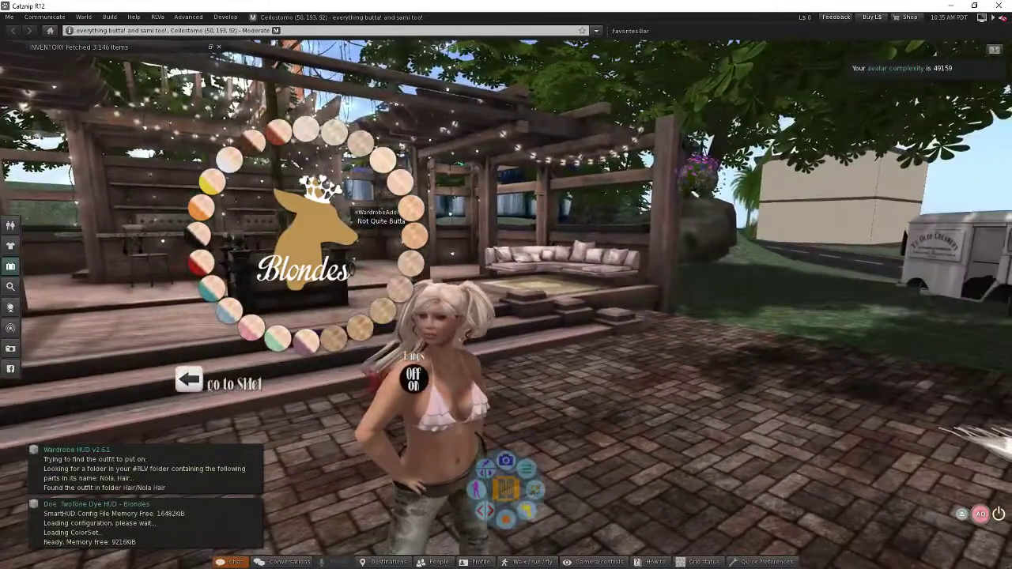
key(Left)
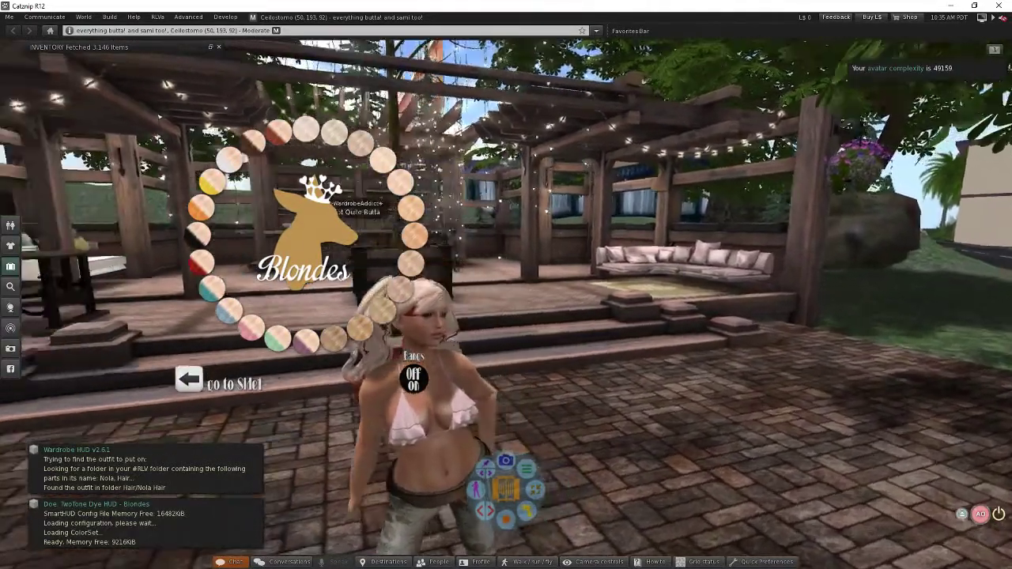
key(Right)
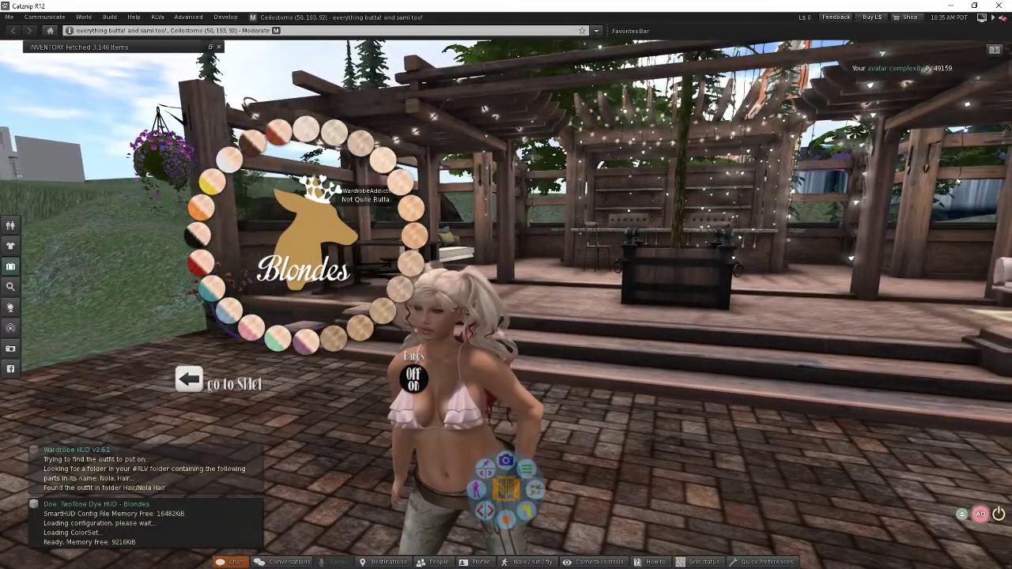